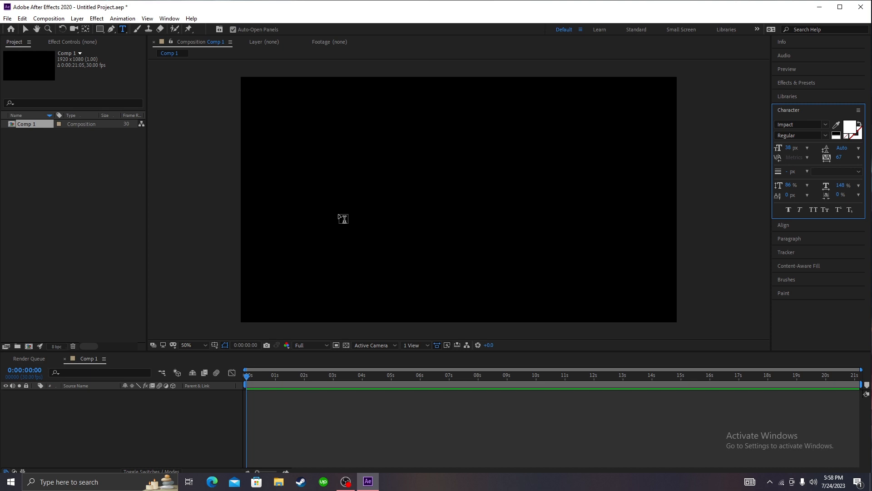
Create a text layer reading "text" in the composition
left_click(363, 202)
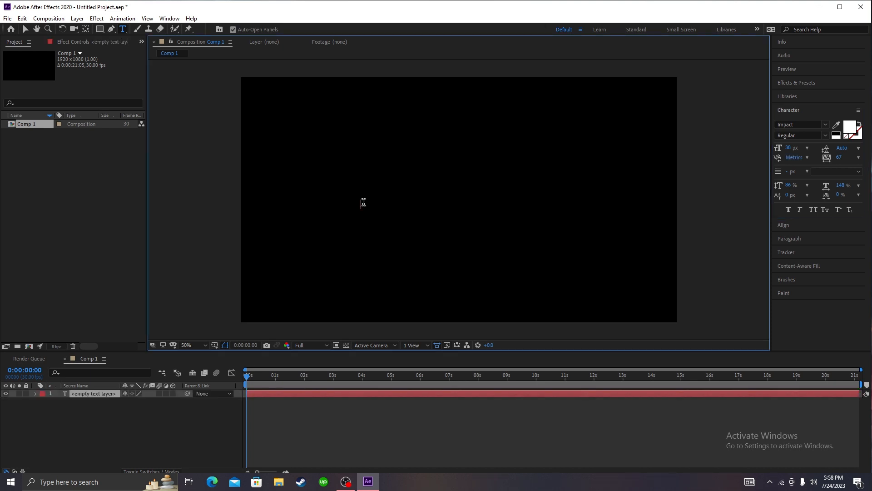
type("tetx")
key("BackSpace")
key("BackSpace")
type("xt")
Center the text layer's anchor point in its layer content and pre-compose the layer
right_click(340, 294)
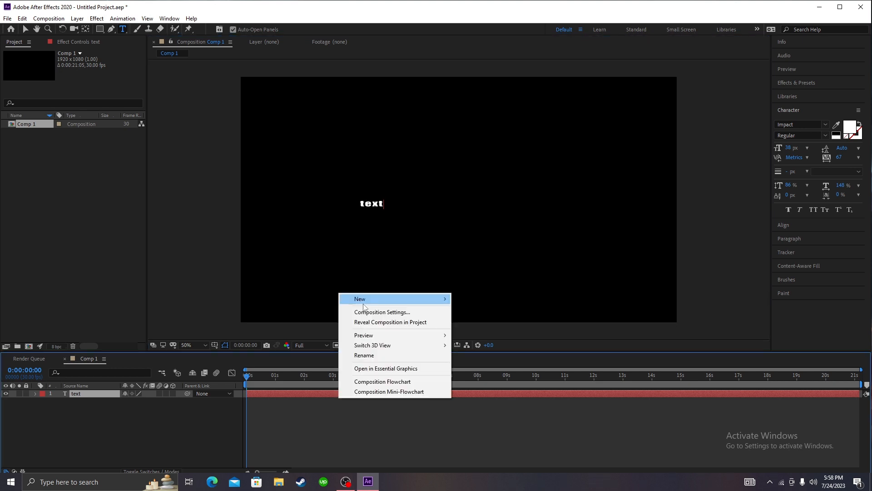
mouse_move(397, 301)
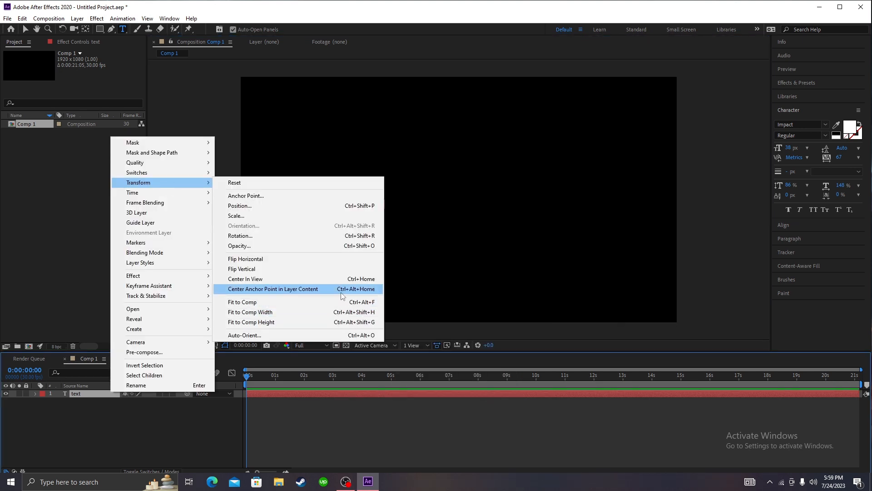
left_click(342, 291)
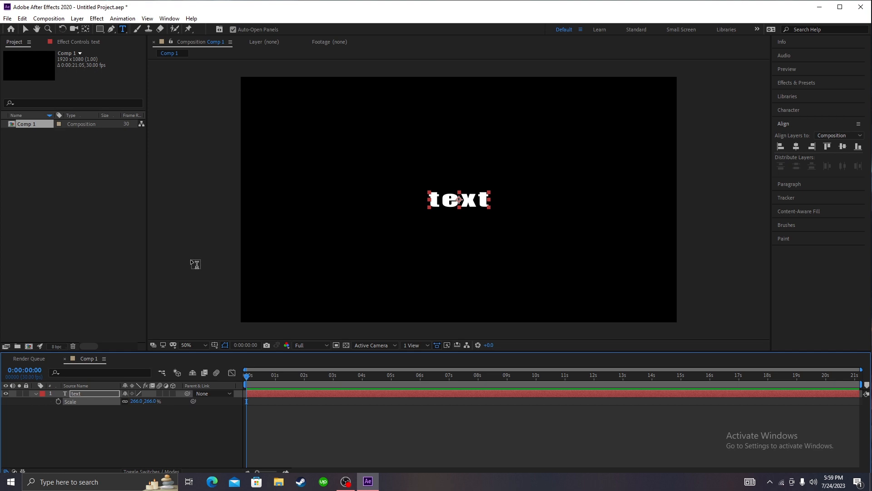
key("ctrl+shift+c")
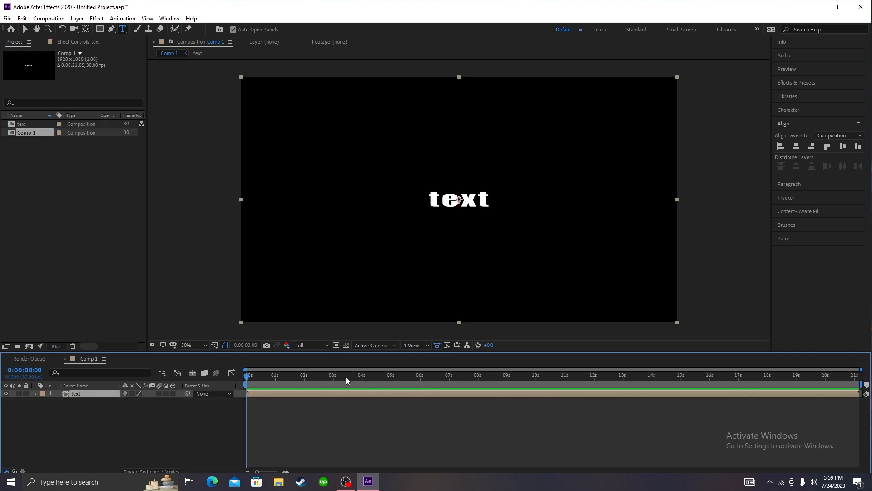
Move the playhead to 0:00:03:16 and apply the Sapphire S_UltraGlow effect to the pre-composed text layer
left_click_drag(347, 377, 349, 377)
left_click(795, 82)
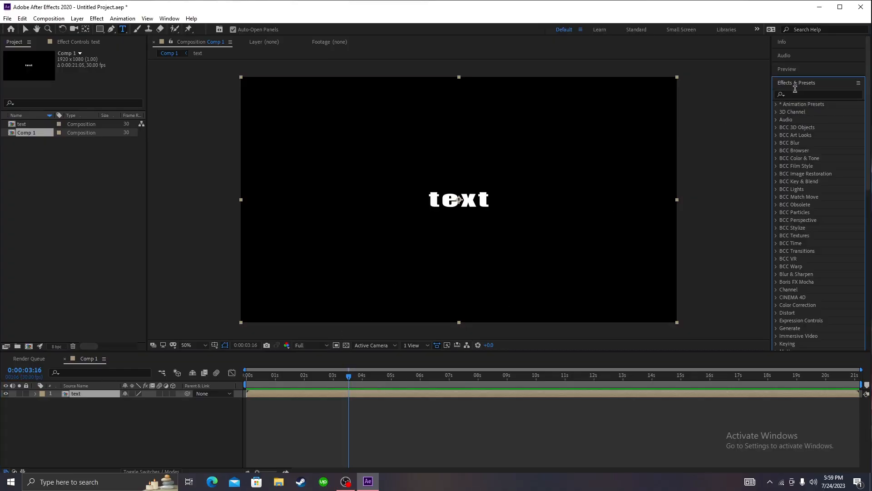
left_click(795, 92)
type("glow")
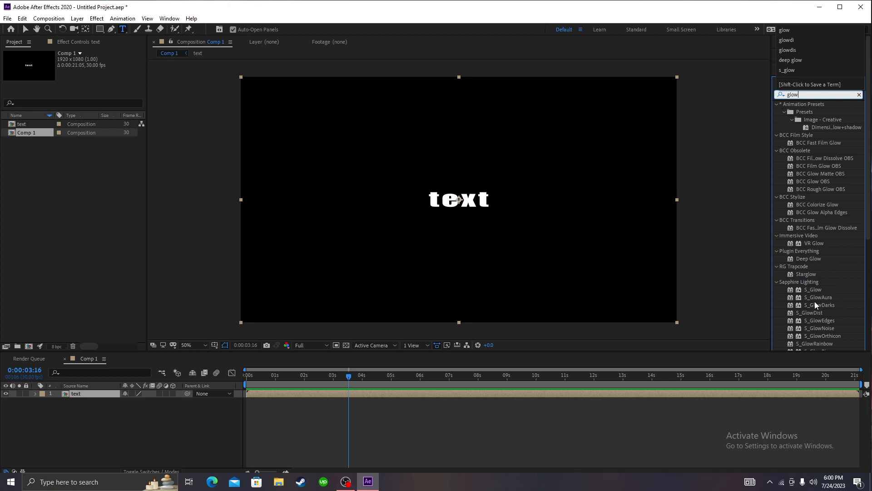
scroll(815, 278, "down", 3)
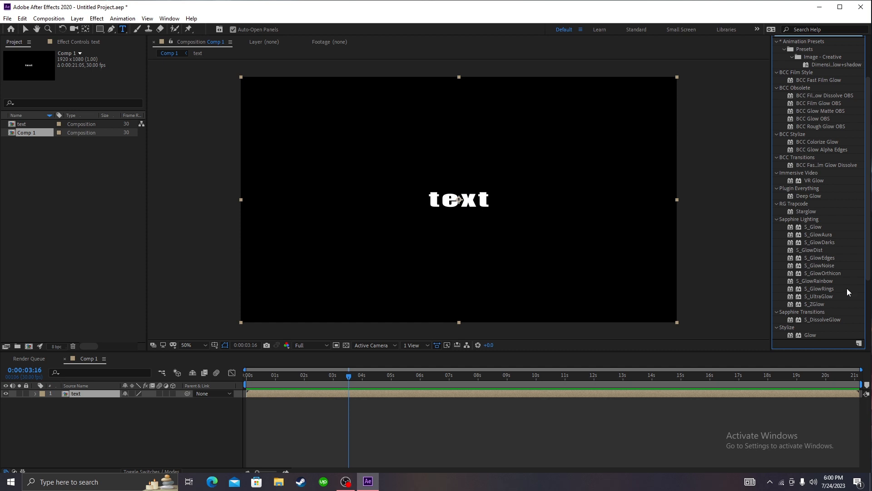
left_click(818, 297)
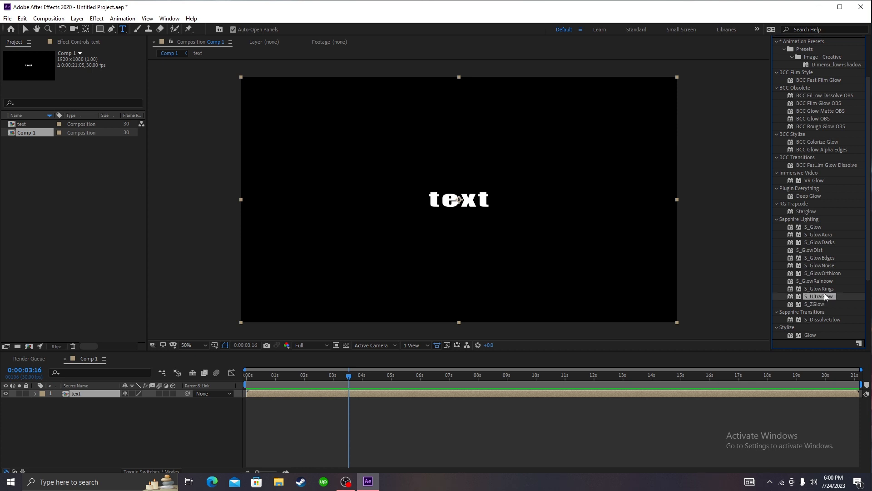
double_click(824, 294)
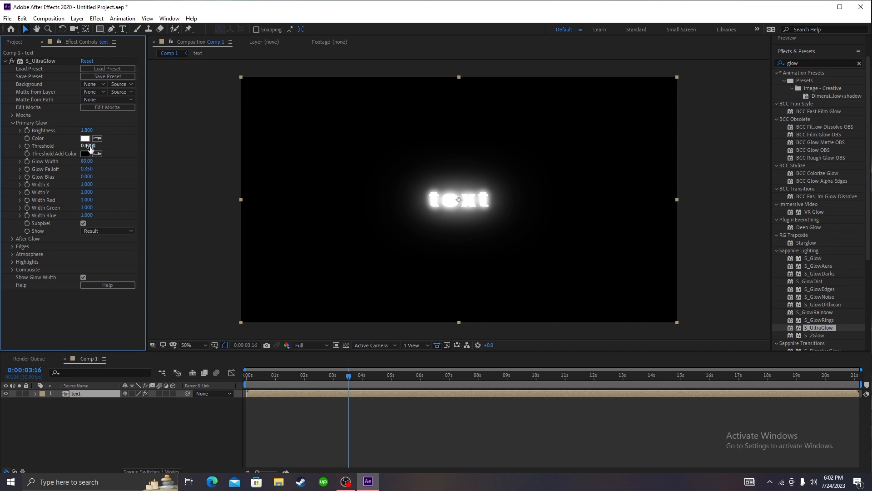
Set the S_UltraGlow primary glow to brightness 1.230, threshold 0.3500 and glow width 64
left_click_drag(89, 148, 76, 162)
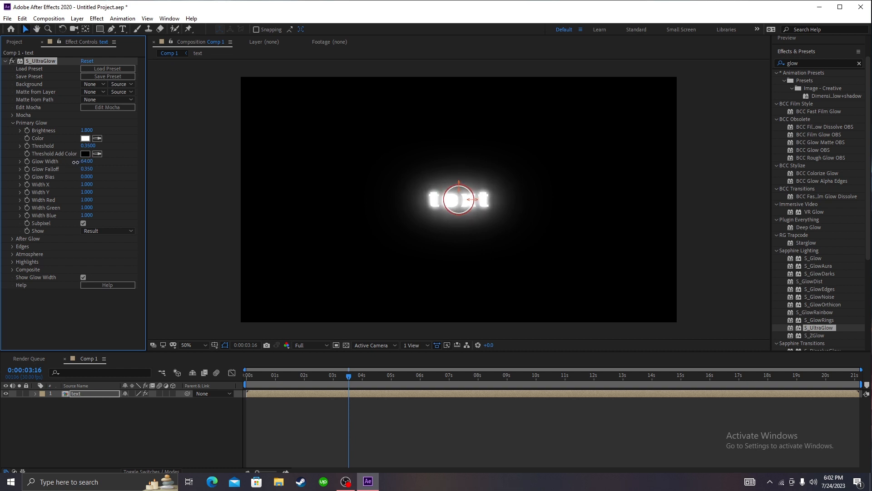
left_click_drag(88, 130, 65, 137)
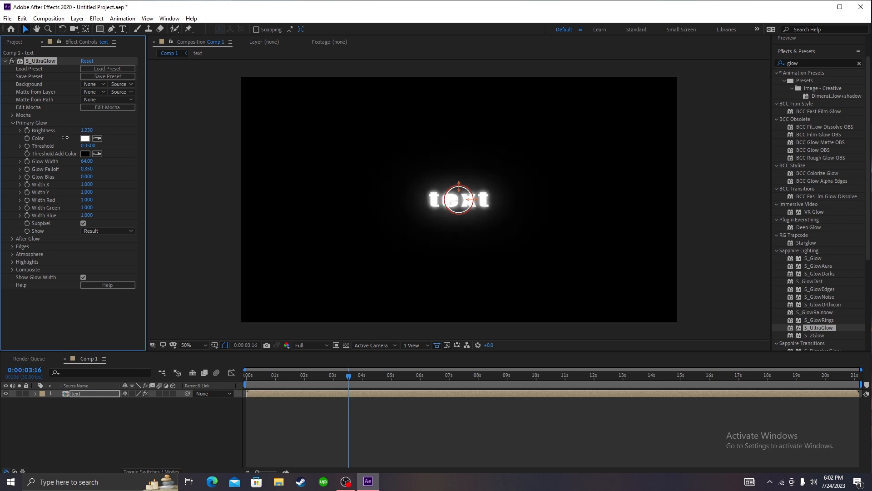
left_click(446, 444)
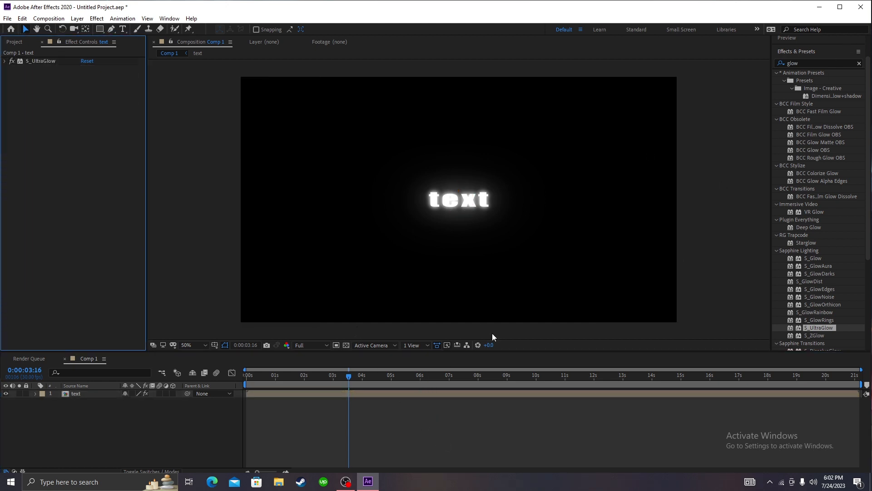
Apply the Drop Shadow effect to the text with opacity 100%, direction 96°, distance 3 and softness 28
key("ctrl+5")
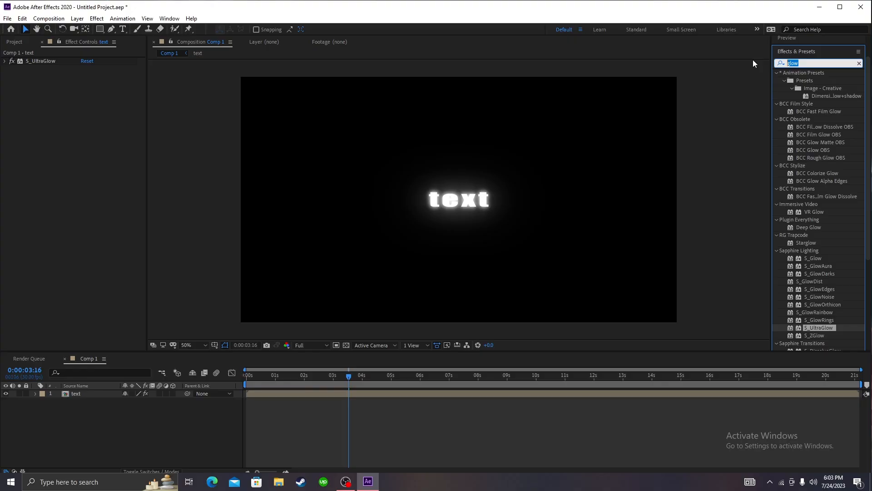
type("drop sha")
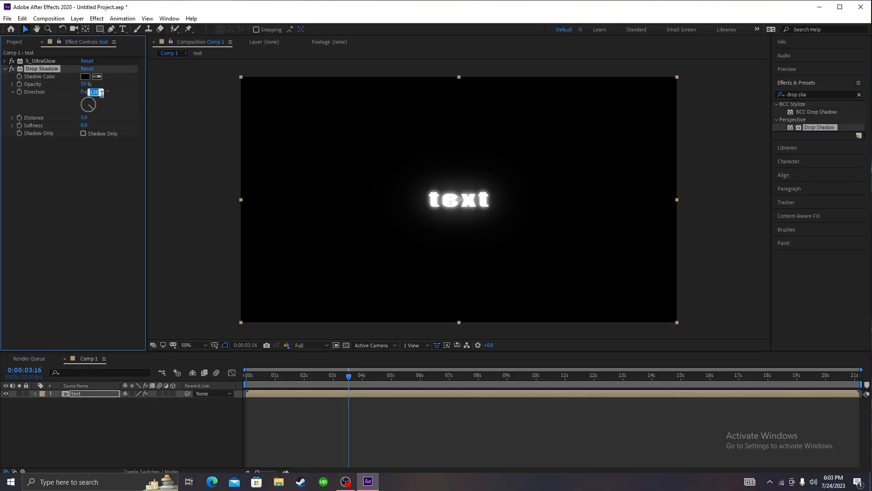
type("90")
left_click(86, 117)
type("3")
key("Return")
left_click_drag(84, 84, 108, 85)
left_click_drag(85, 127, 99, 129)
Search the effects for "turb" and apply Turbulent Displace to the text layer
left_click(860, 95)
left_click(860, 95)
left_click(850, 95)
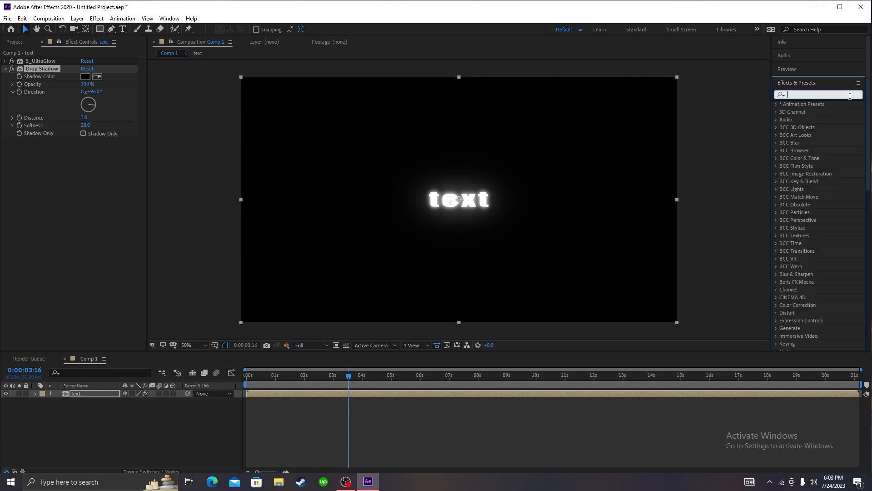
type("trub")
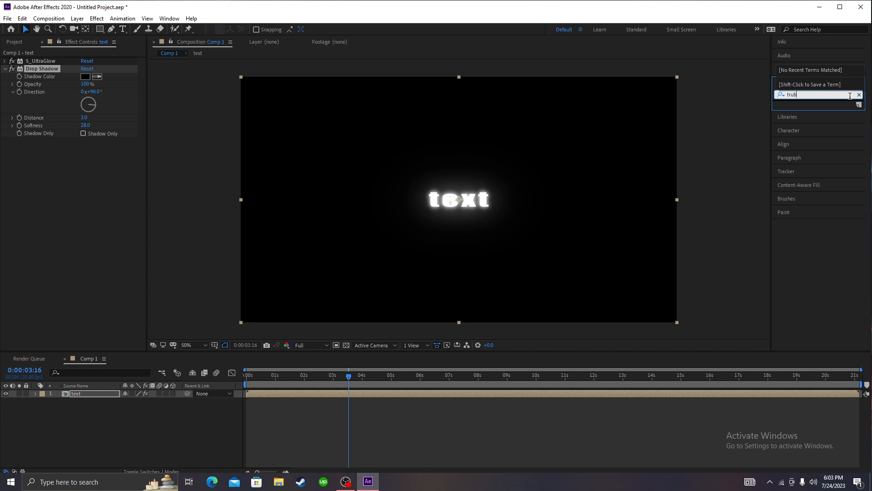
key("BackSpace")
key("BackSpace")
key("BackSpace")
type("urb")
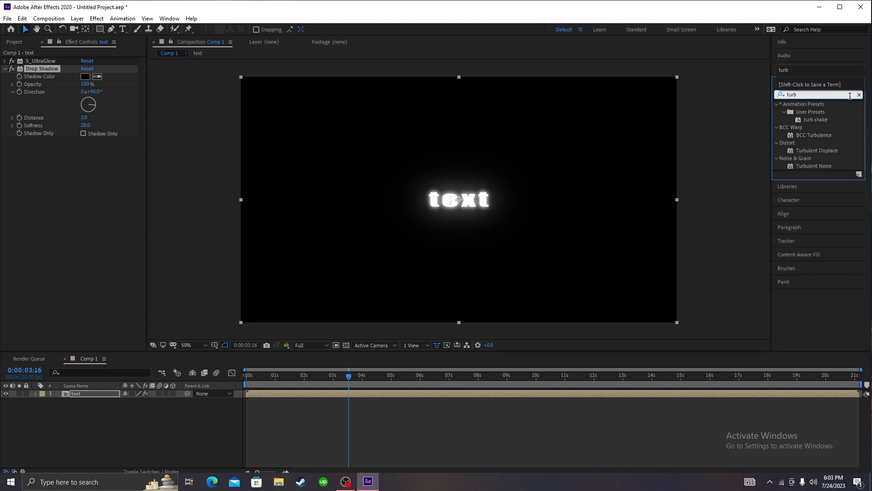
double_click(798, 151)
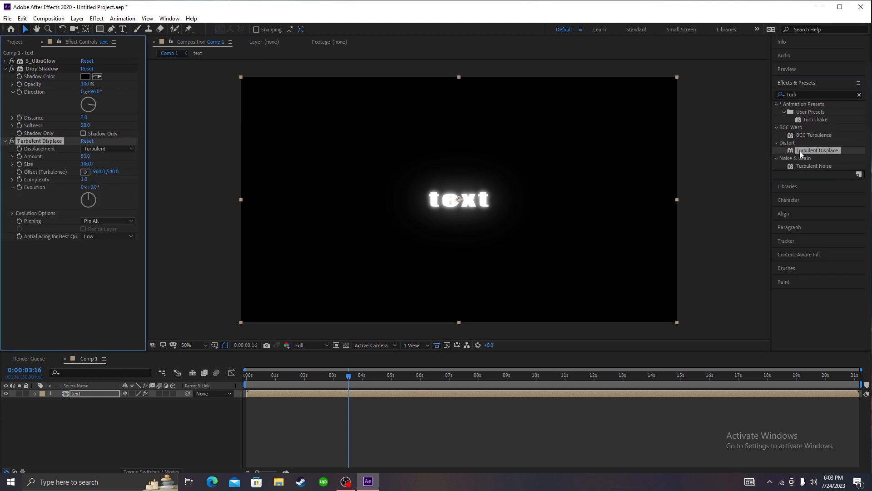
Add the expression time*20 to Turbulent Displace's Random Seed
left_click(13, 212)
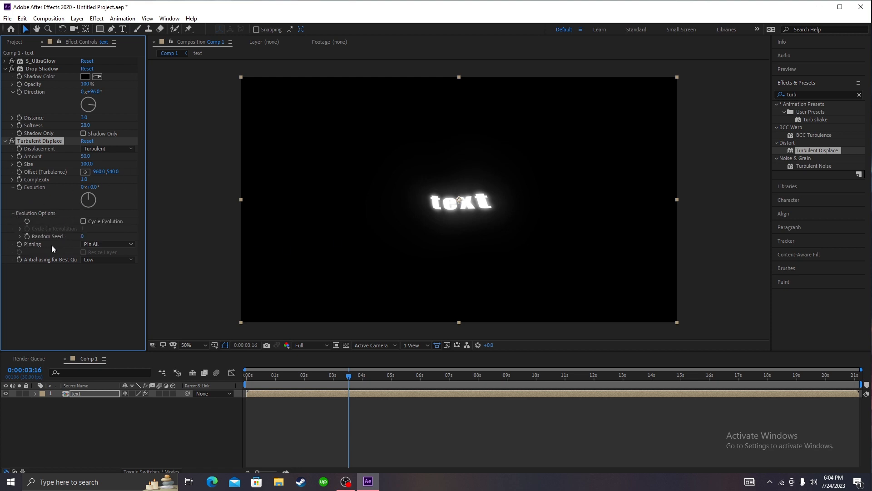
left_click(27, 236, "alt")
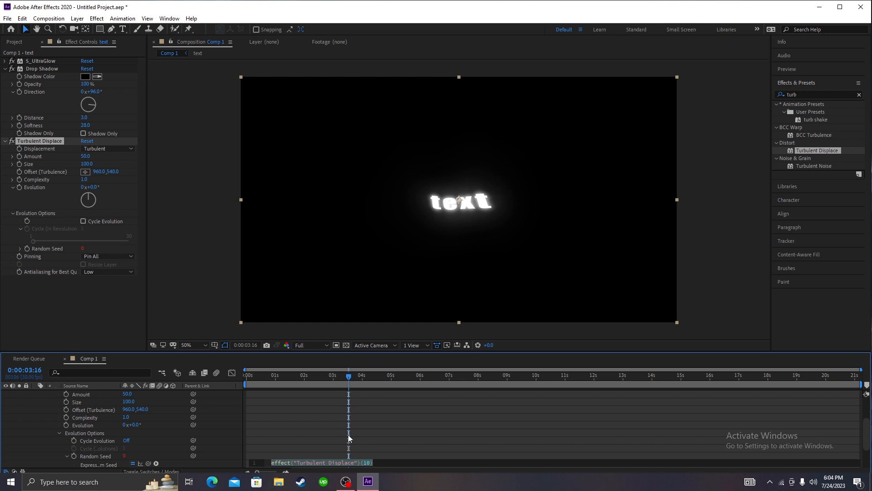
scroll(350, 438, "down", 2)
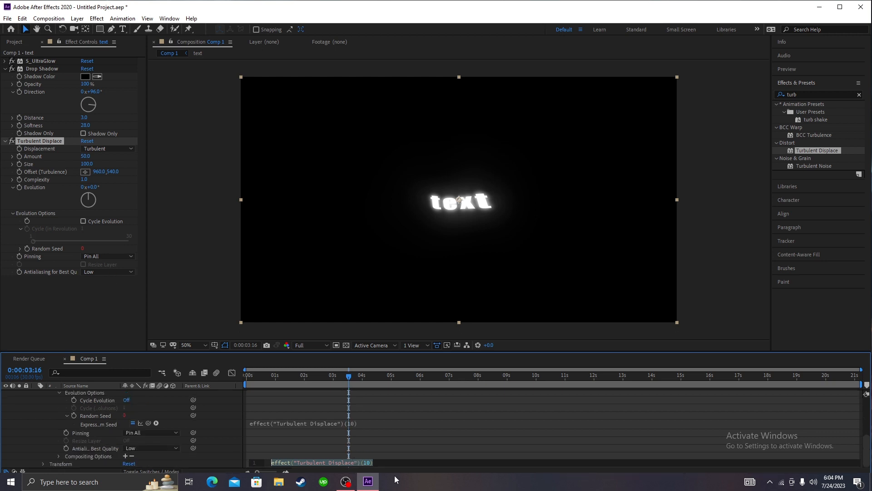
type("time")
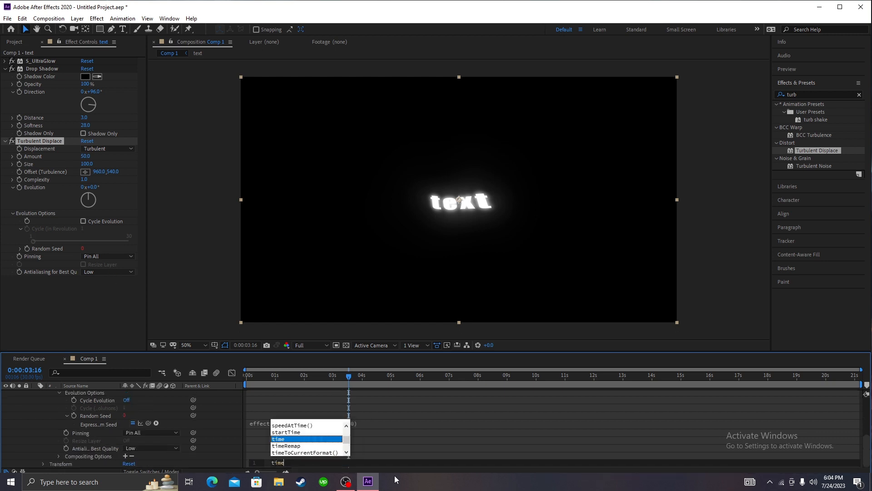
type("*")
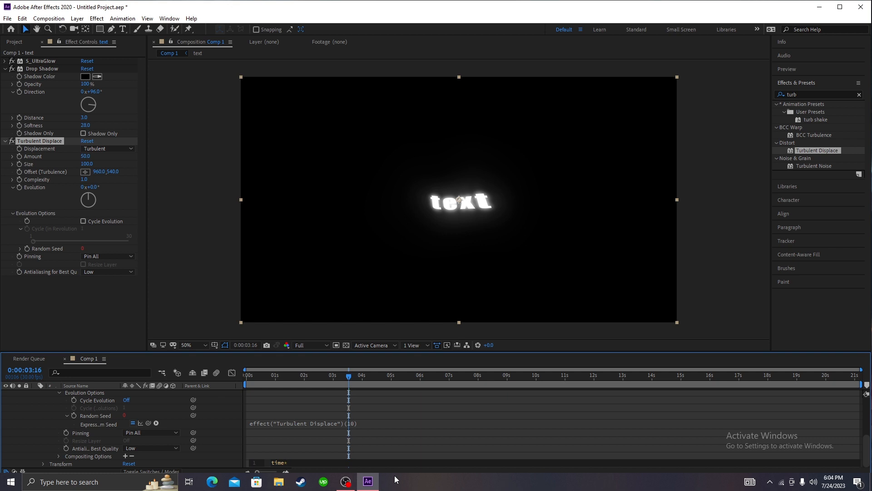
type("20")
left_click(380, 448)
Lower the Turbulent Displace amount to 15 and size to 10, and preview the animation from the start
left_click_drag(86, 158, 58, 169)
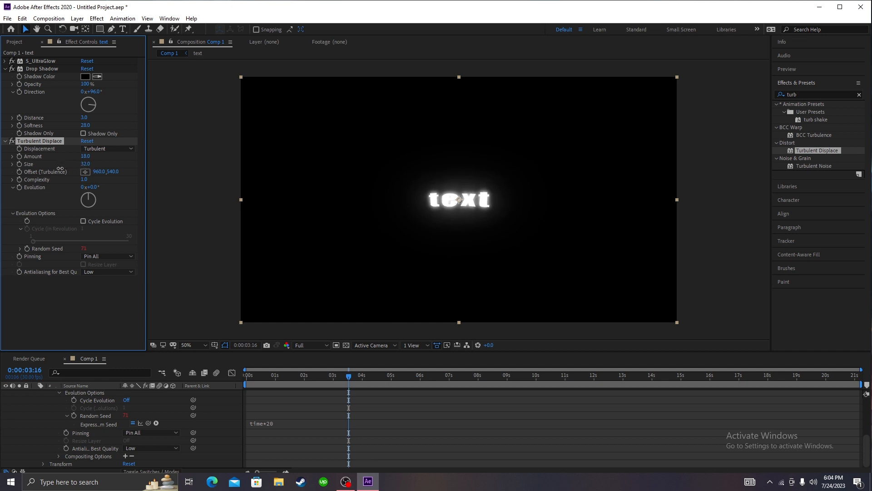
key("u")
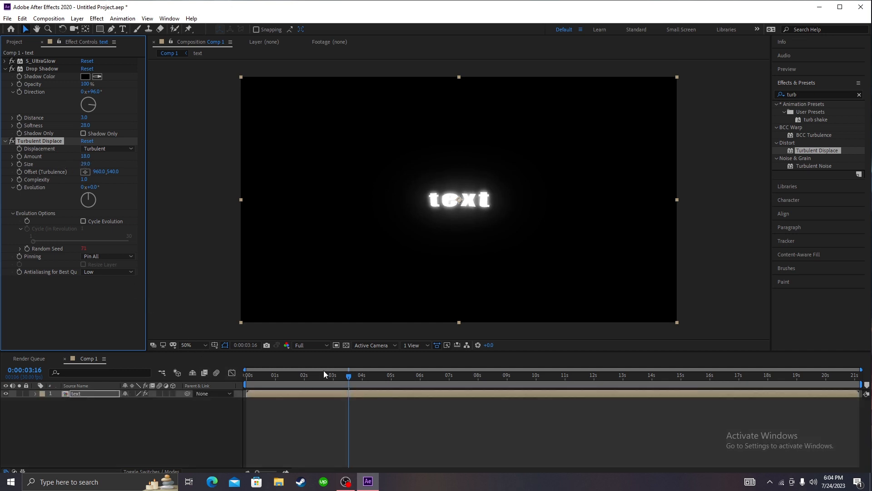
left_click_drag(348, 377, 243, 391)
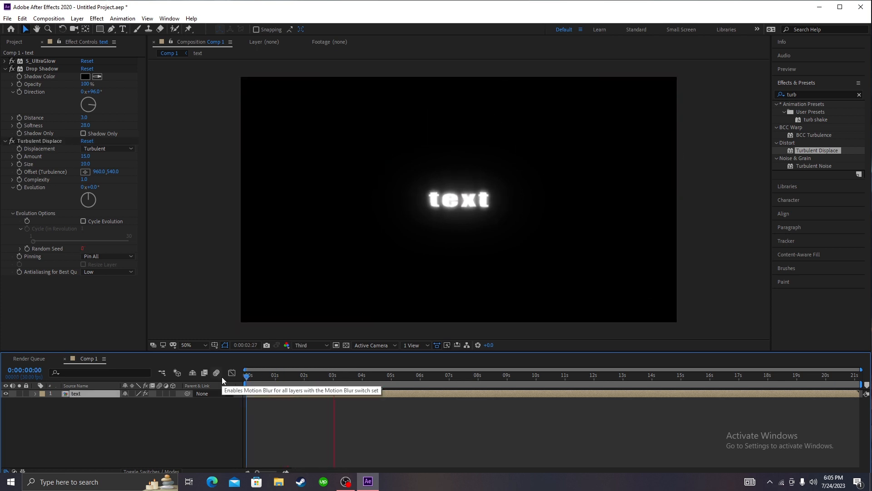
key("space")
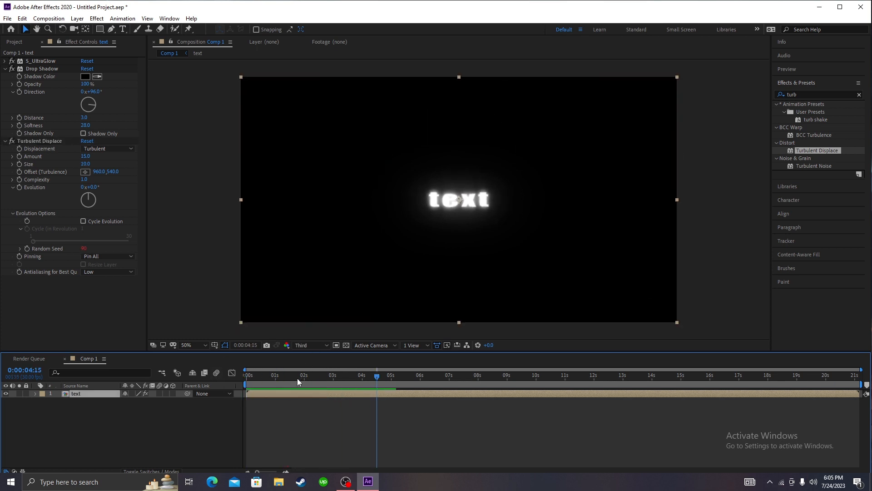
left_click_drag(297, 377, 226, 380)
Try a red FF0000 color for the S_UltraGlow primary glow and set it back to white FFFFFF
left_click(5, 141)
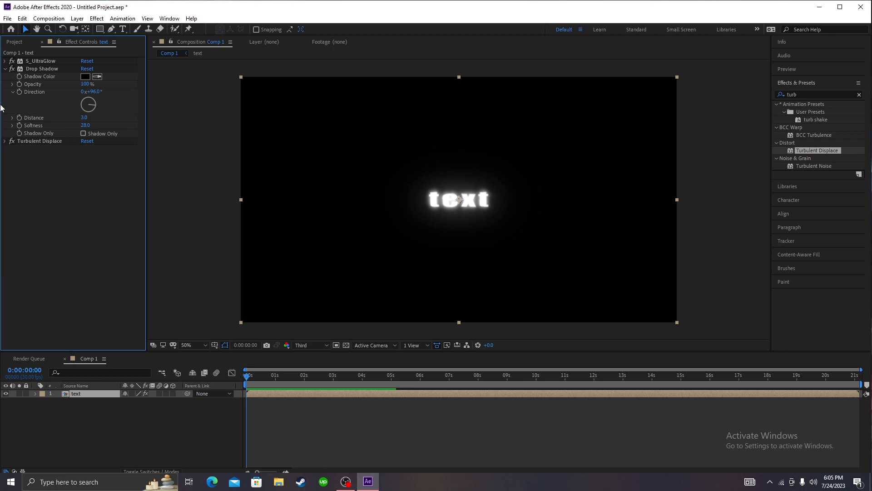
left_click(6, 69)
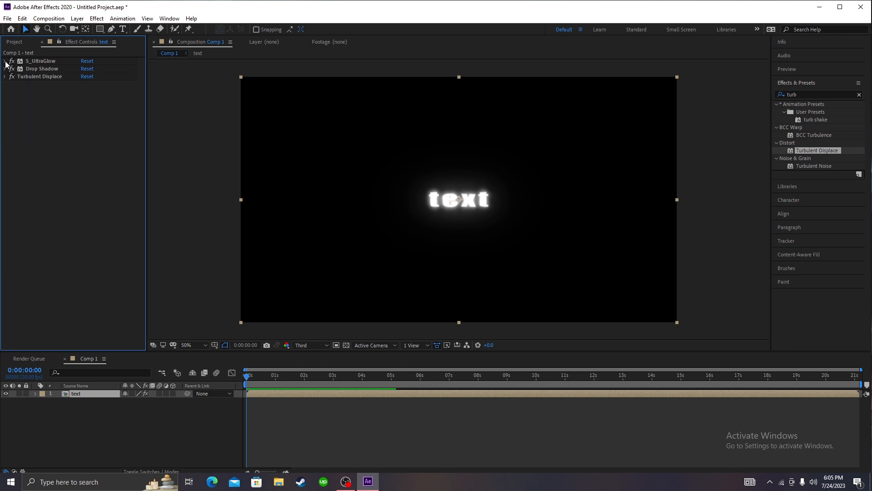
left_click(5, 62)
left_click(86, 138)
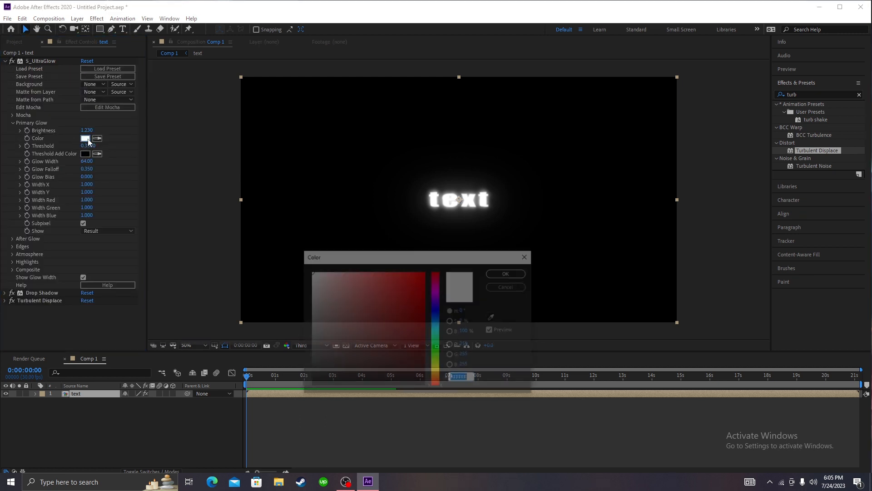
left_click_drag(412, 300, 440, 265)
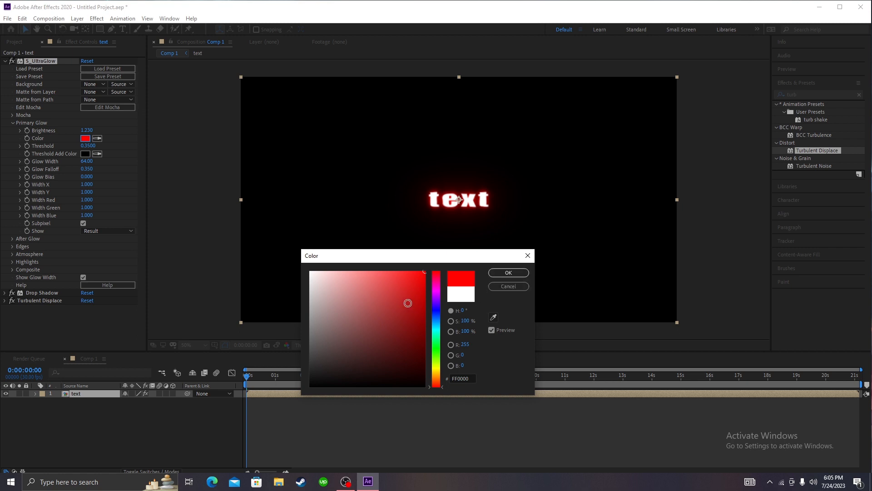
left_click_drag(408, 303, 269, 226)
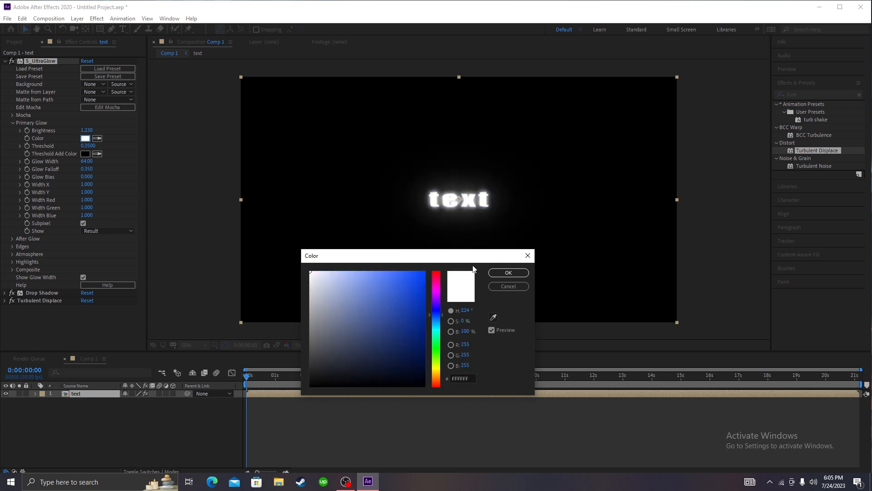
left_click(508, 272)
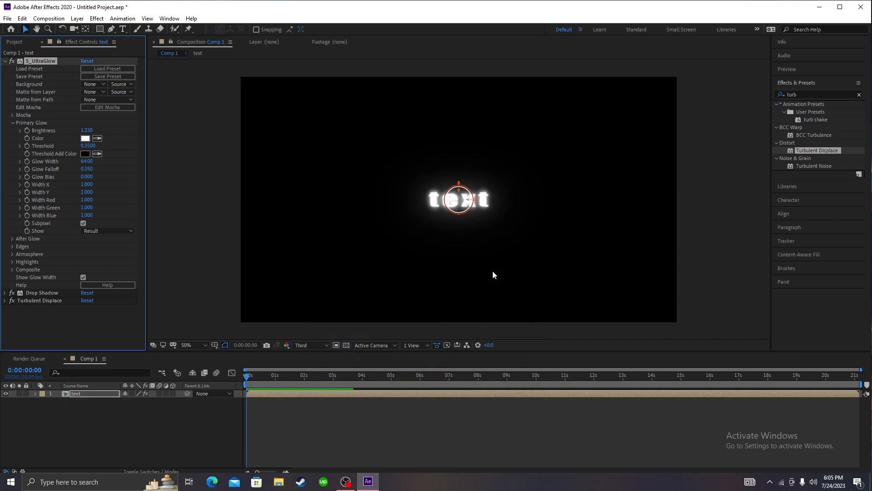